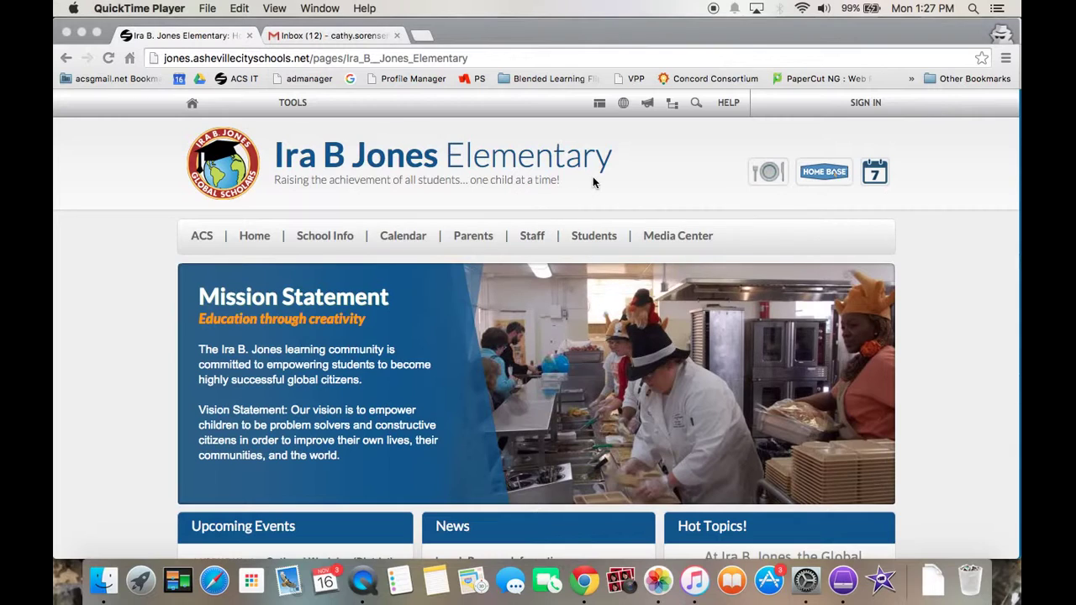
Step: Open the Technology Help Ticket page from the school site's staff technology links and log in with the account password
left_click(536, 239)
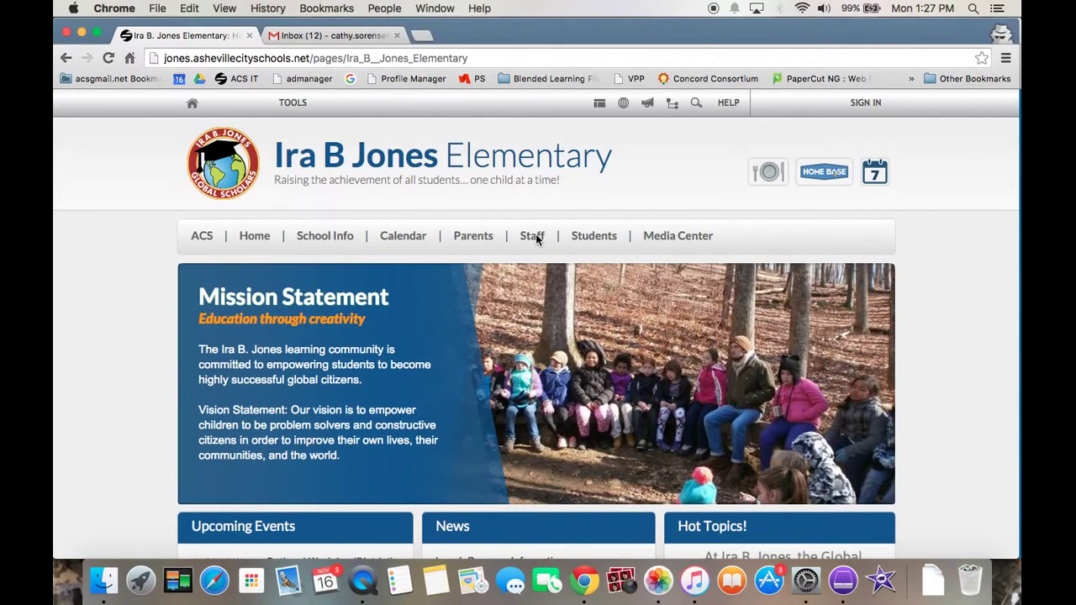
mouse_move(536, 240)
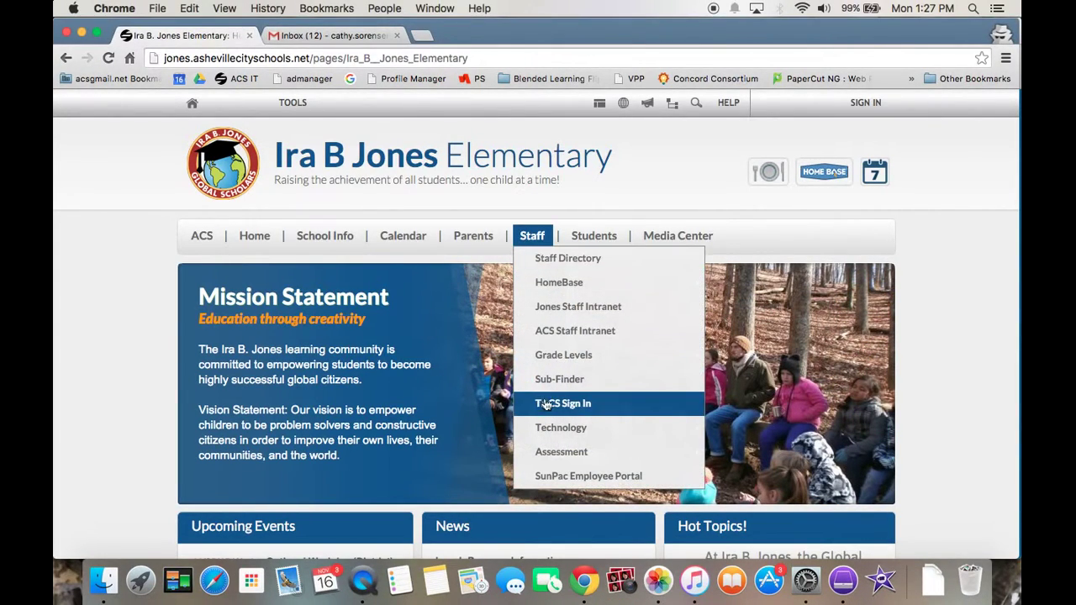
mouse_move(558, 424)
mouse_move(677, 431)
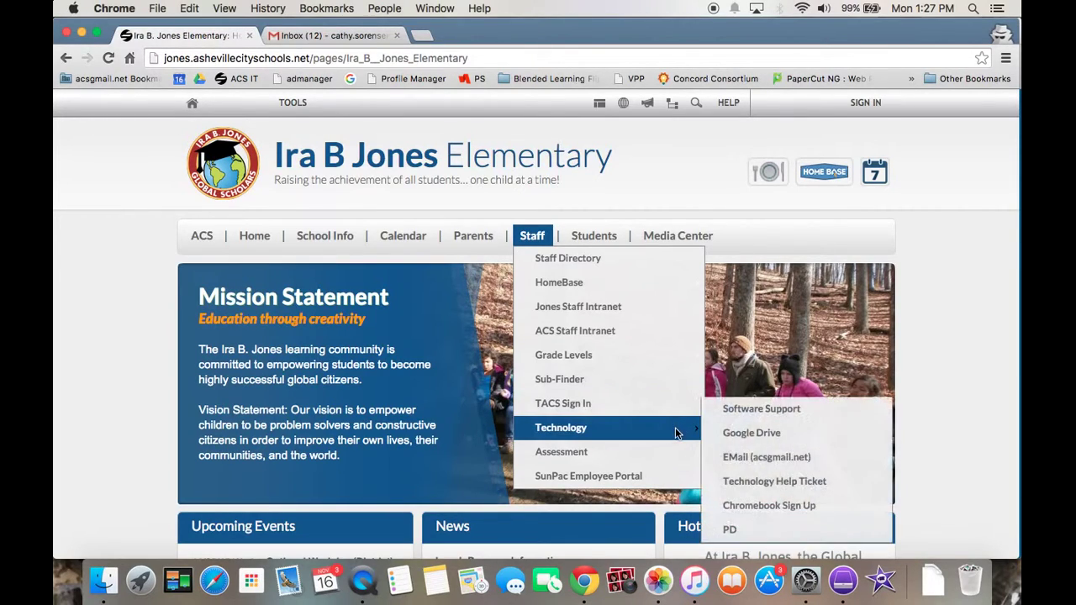
left_click(814, 485)
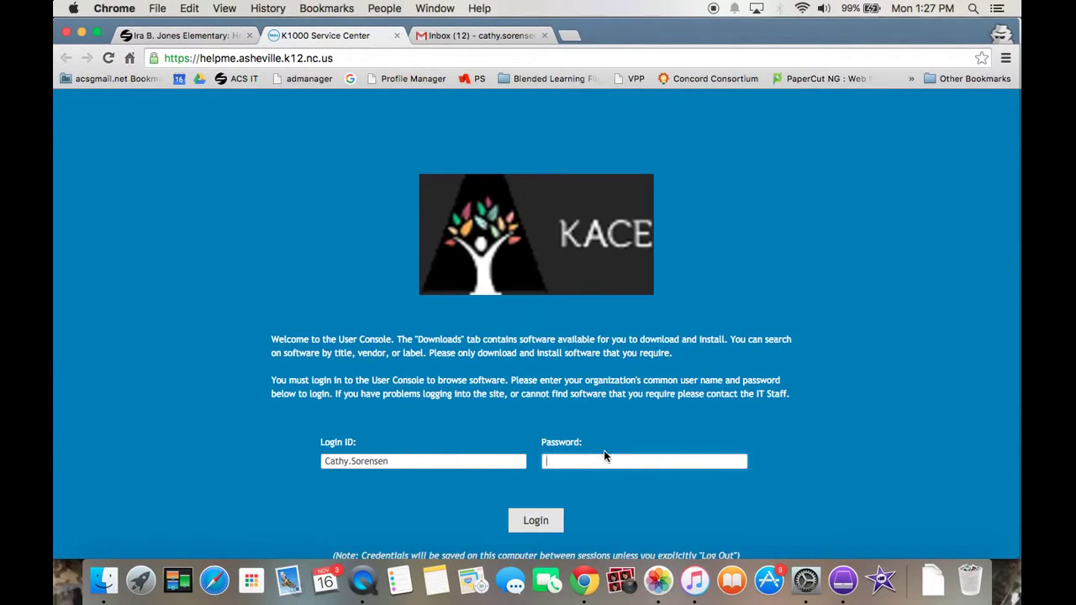
type("*************")
key("Return")
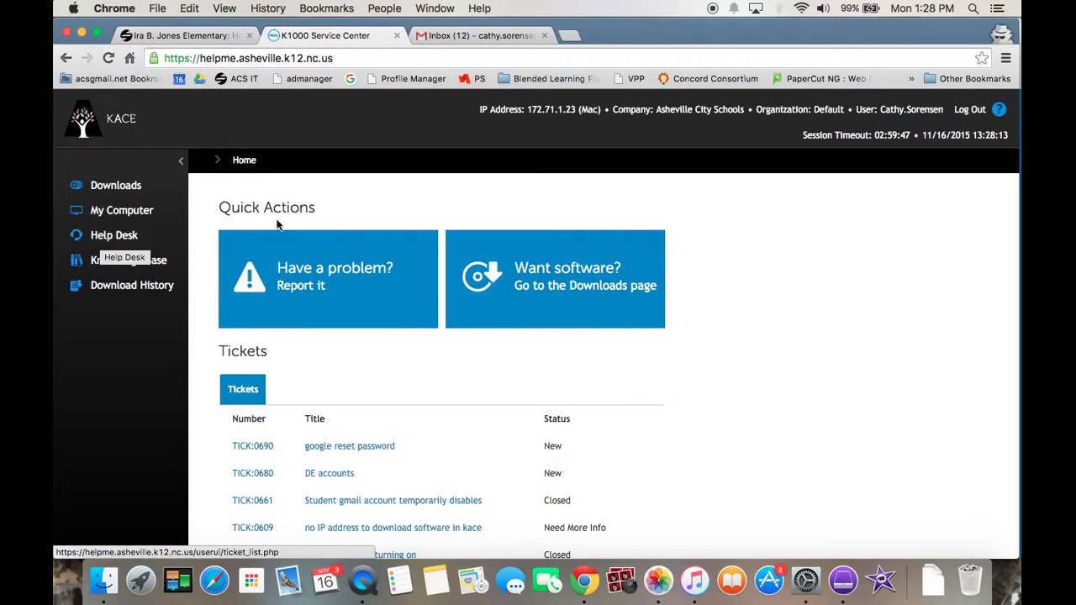
Step: Report a problem by starting a new ticket in the Jones Help Desk queue
left_click(311, 277)
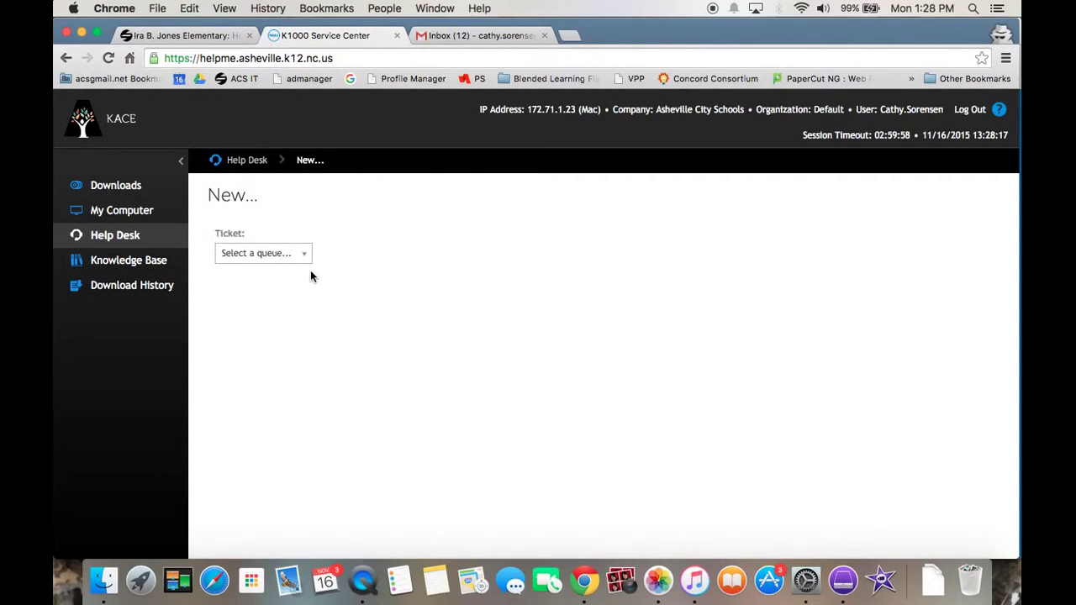
left_click(307, 260)
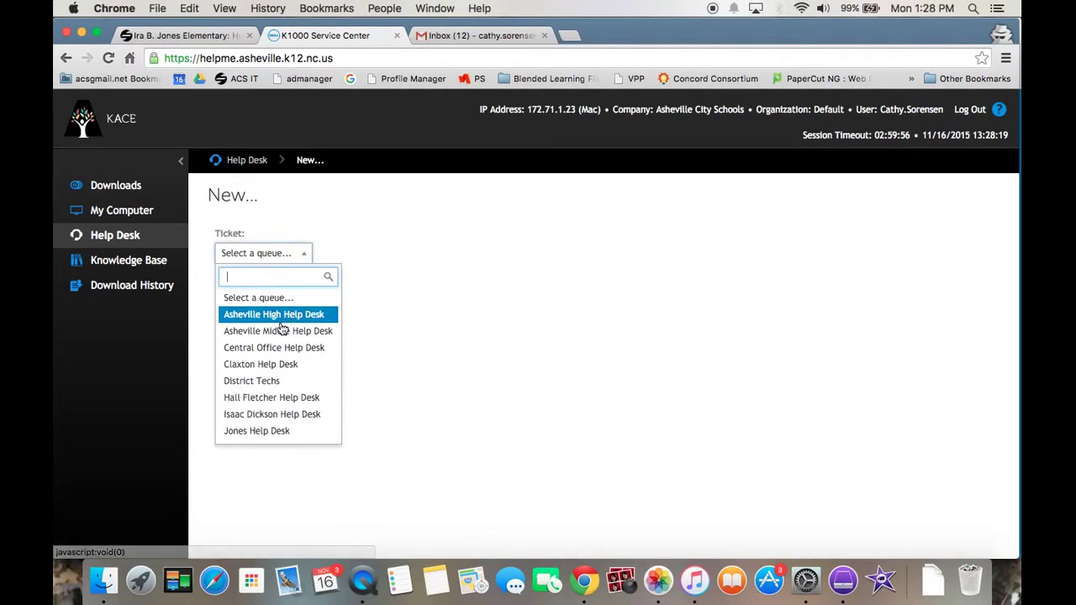
left_click(272, 432)
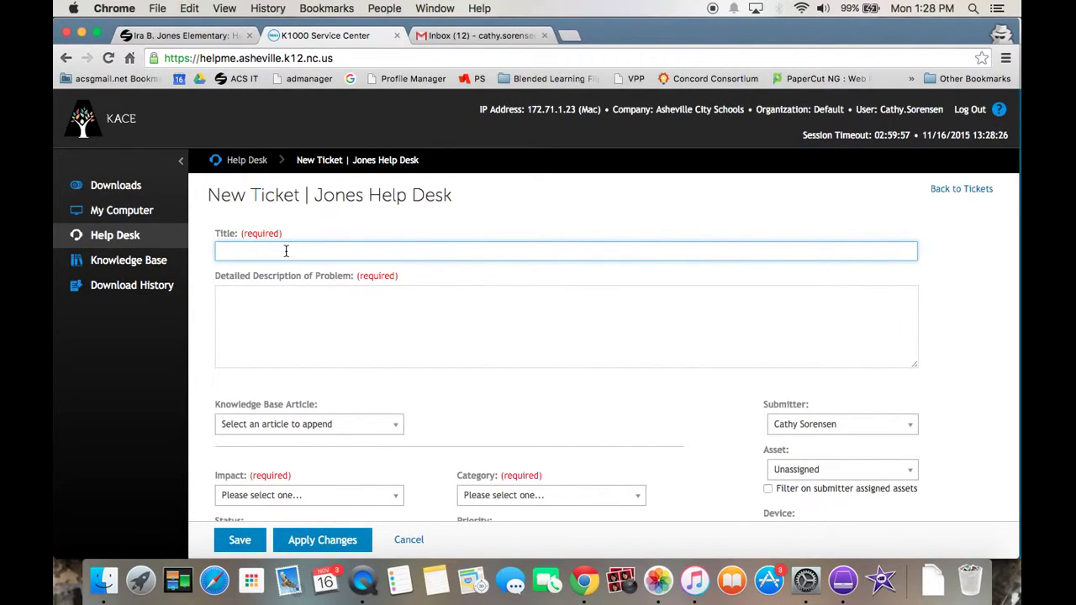
Step: Title the ticket "I can't access my account" and describe the problem as "I tried my password many times and now I'm locked out."
type("I can't access my account")
key("Tab")
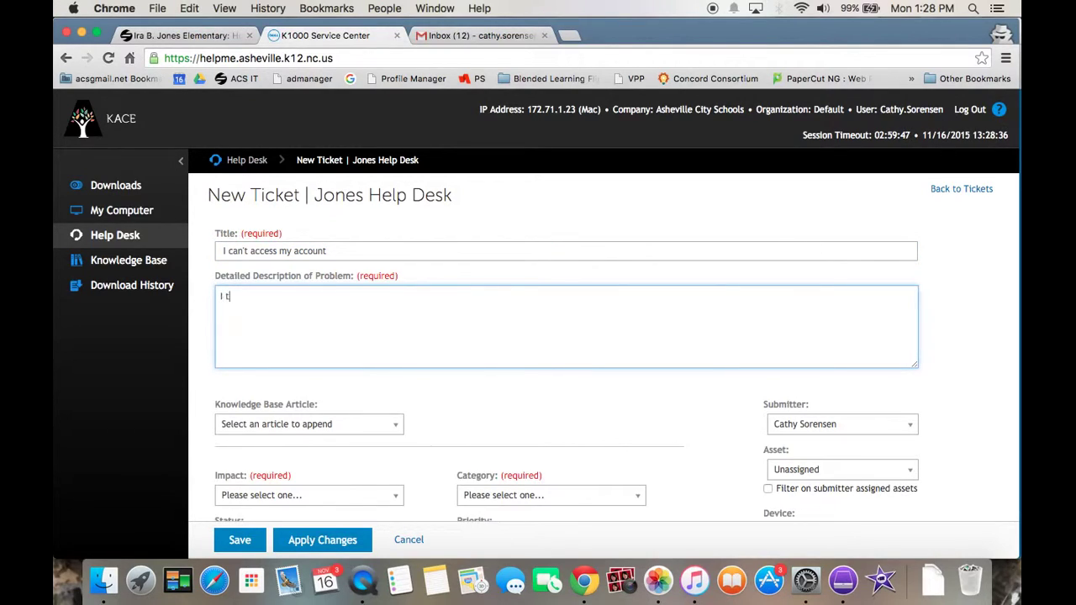
type("ried my password many times and ")
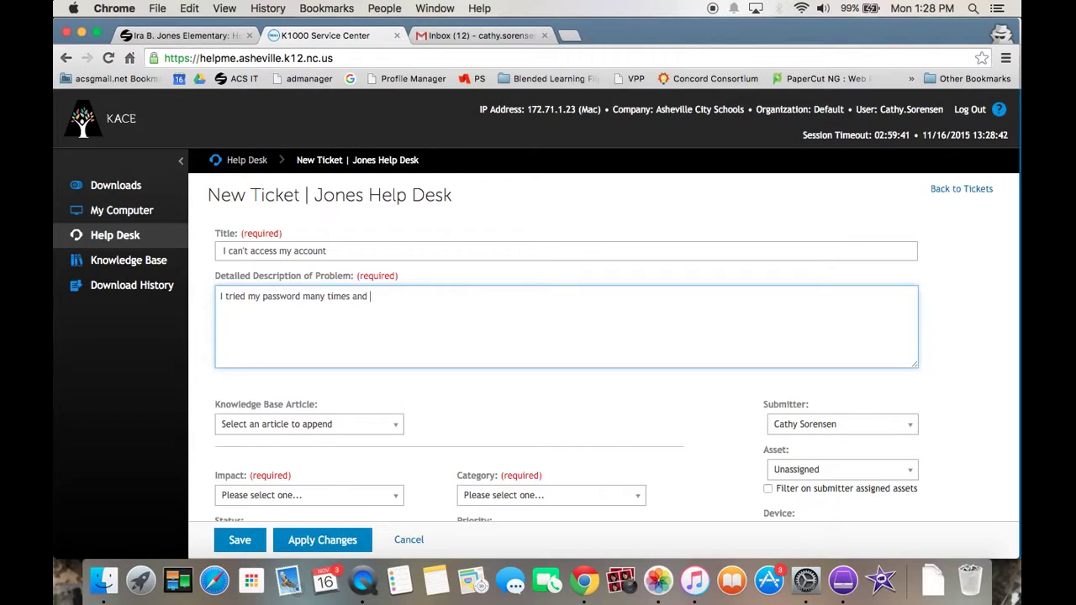
type("now I'm loced")
key("BackSpace")
key("BackSpace")
key("BackSpace")
type("ked out.")
Step: Set the ticket's impact to "1 person cannot work"
scroll(451, 358, "down", 3)
scroll(451, 358, "down", 1)
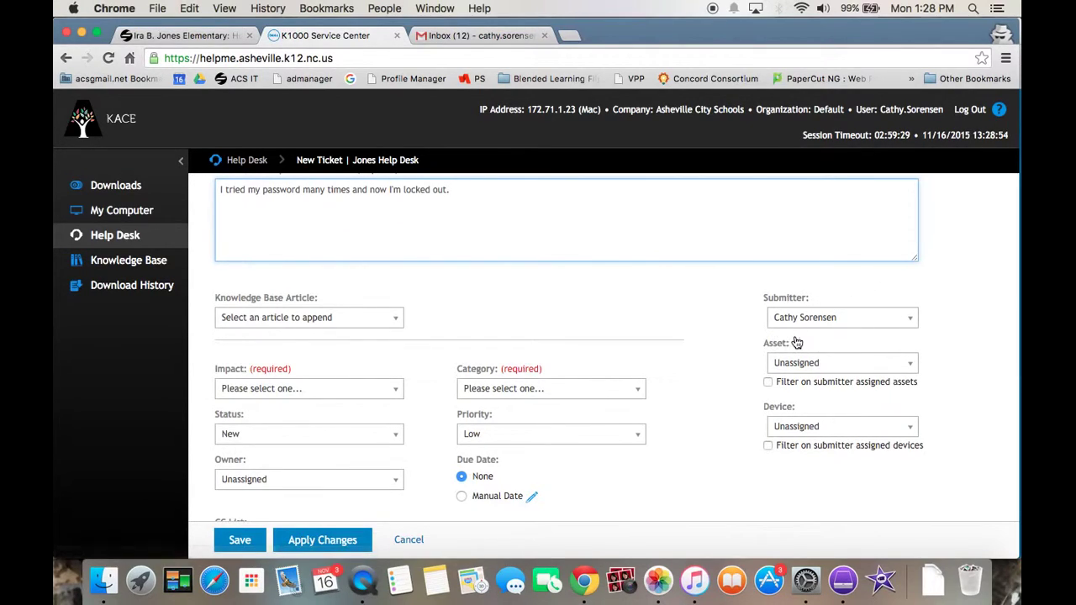
left_click(394, 395)
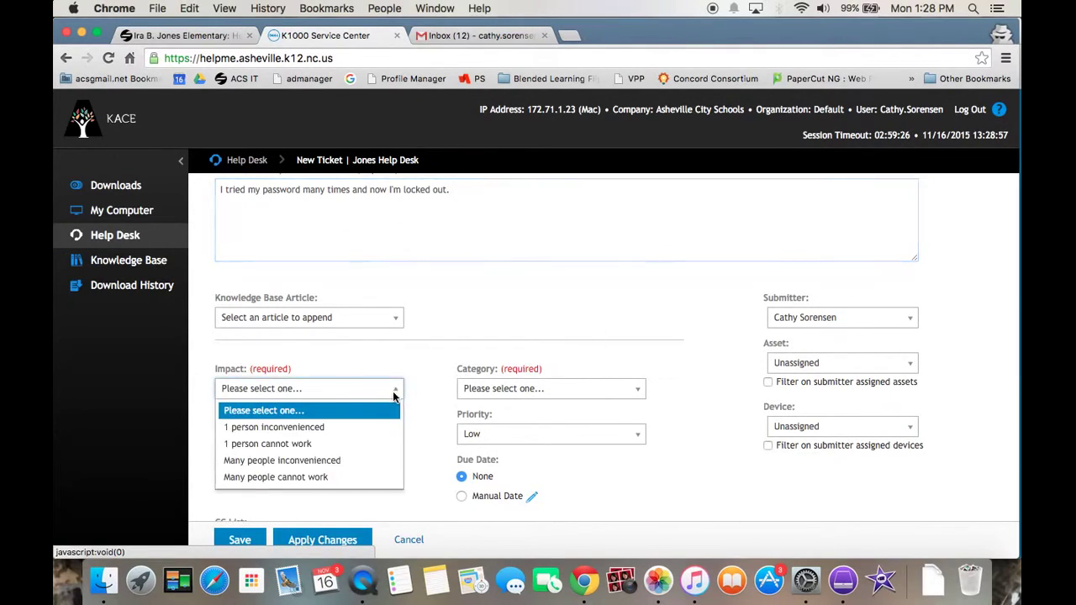
left_click(289, 445)
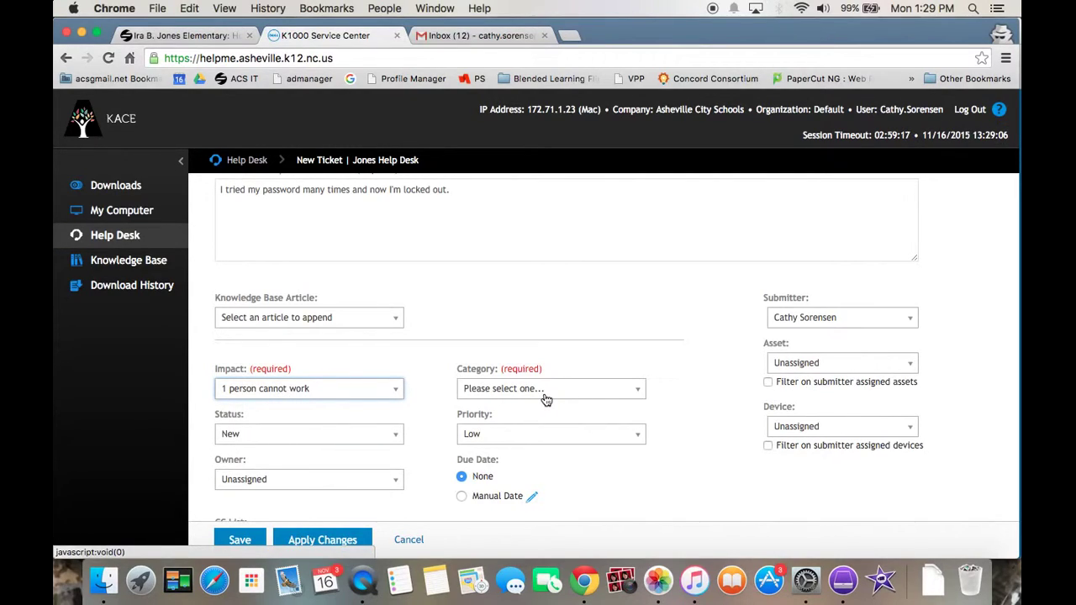
left_click(395, 391)
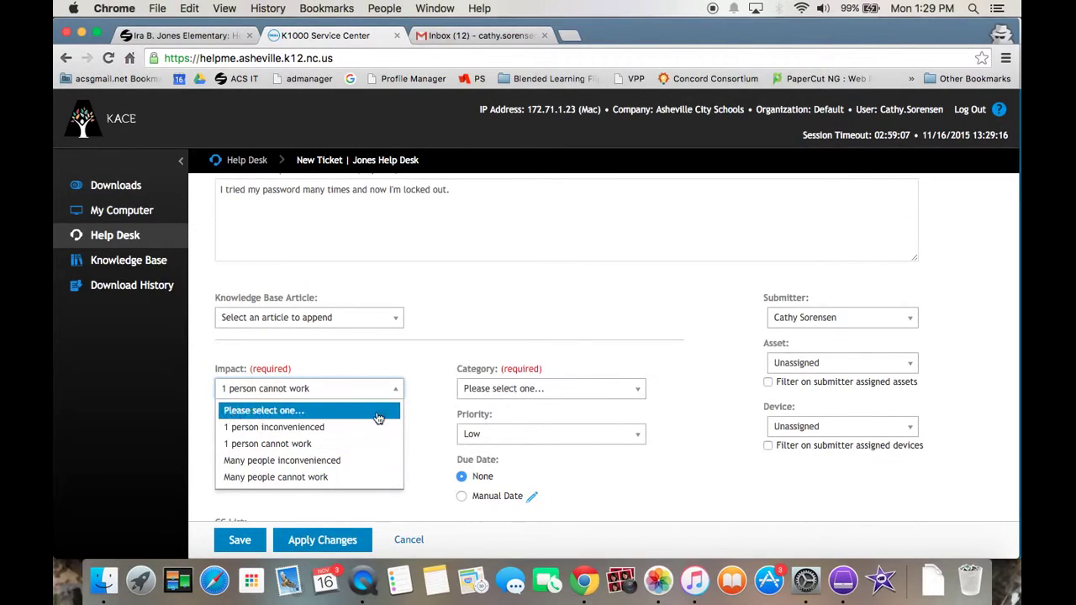
left_click(330, 447)
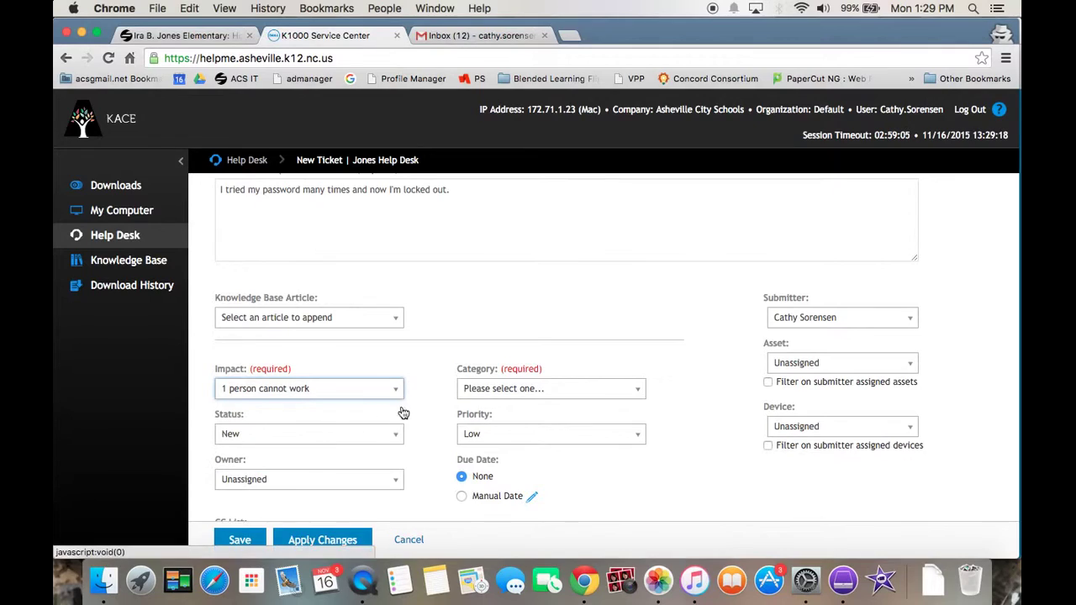
Step: Review the available problem categories and set the ticket's category to Account/Password
left_click(492, 388)
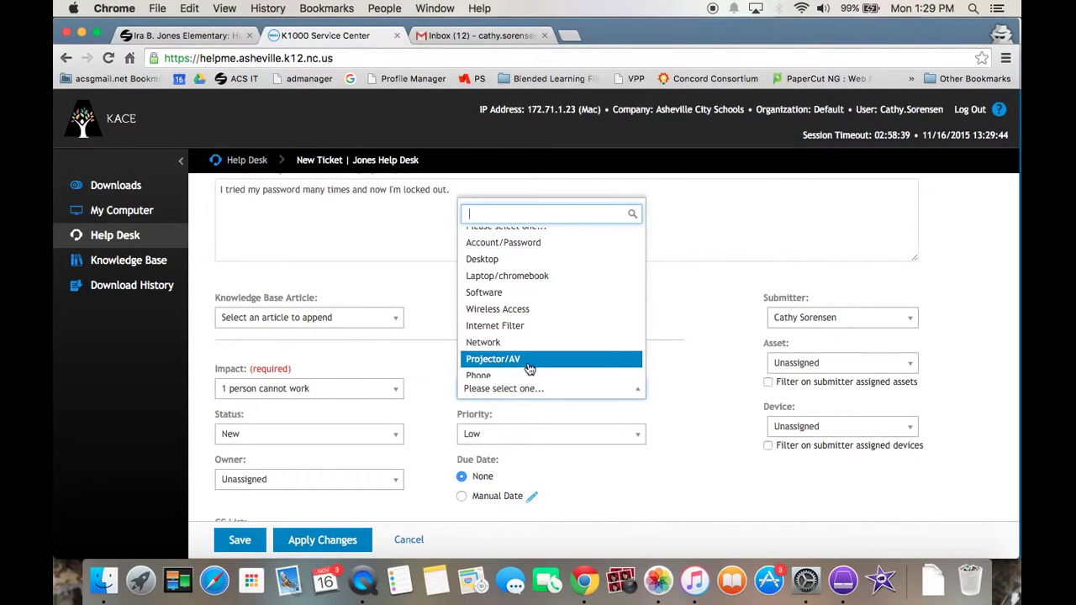
scroll(533, 367, "down", 2)
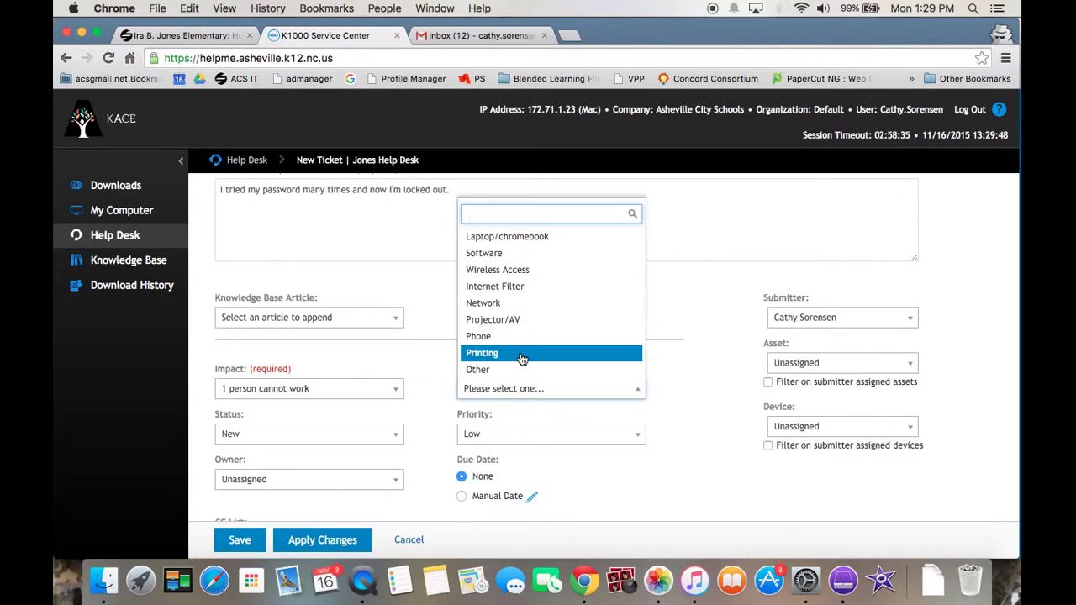
scroll(535, 280, "up", 3)
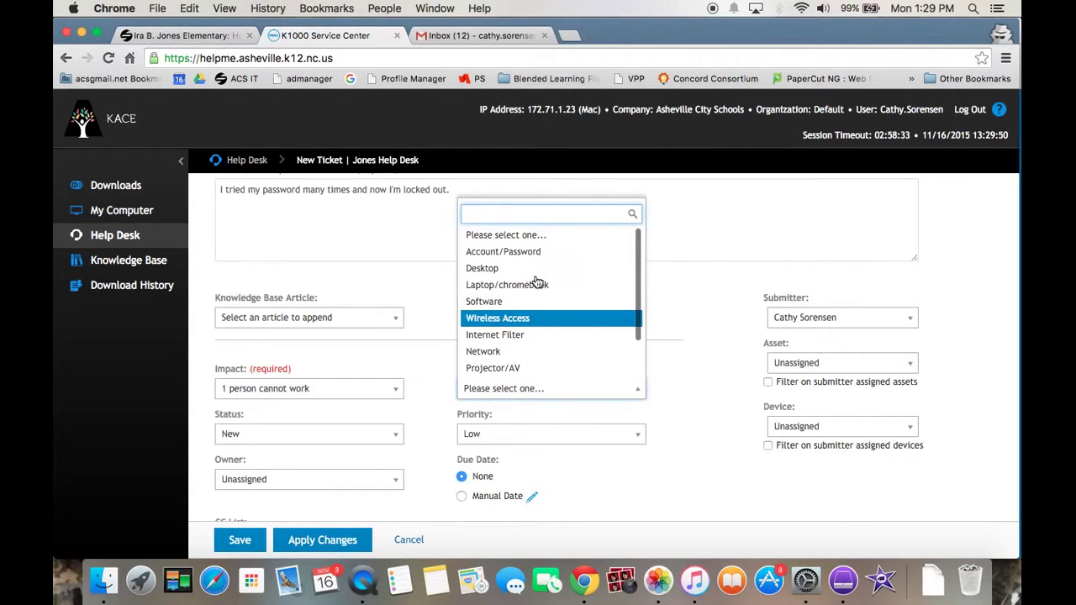
left_click(533, 251)
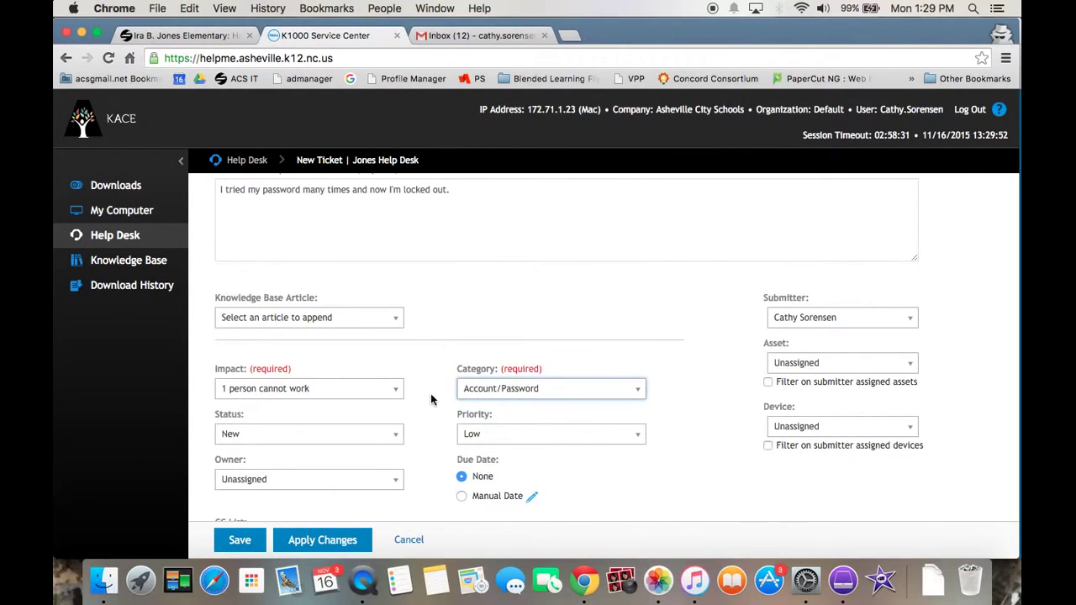
Step: Attach a pasted full-screen screenshot to the new ticket and save the ticket
scroll(430, 399, "down", 5)
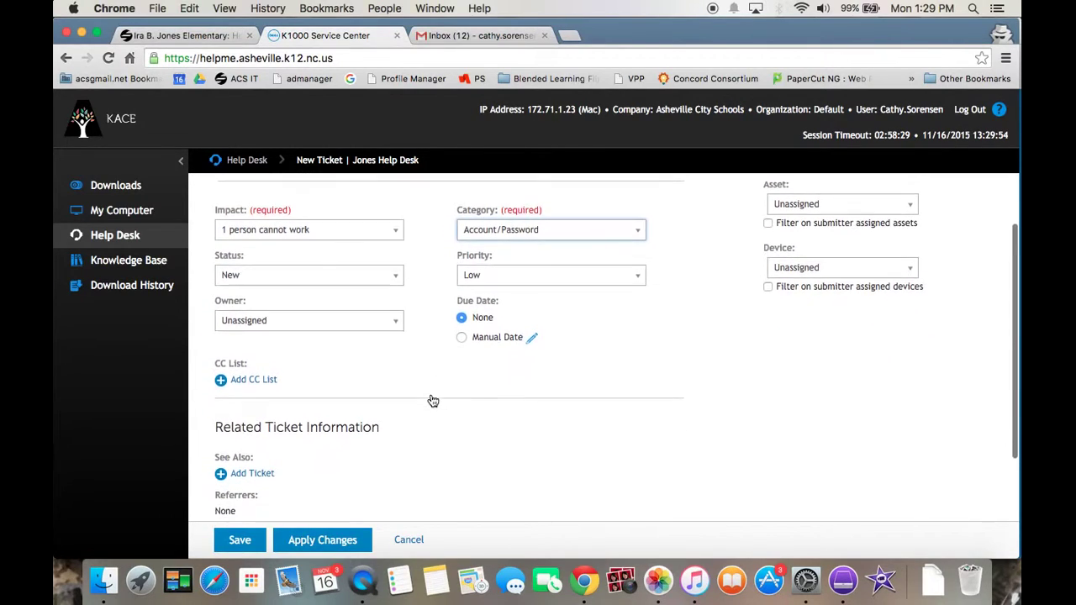
scroll(432, 401, "down", 5)
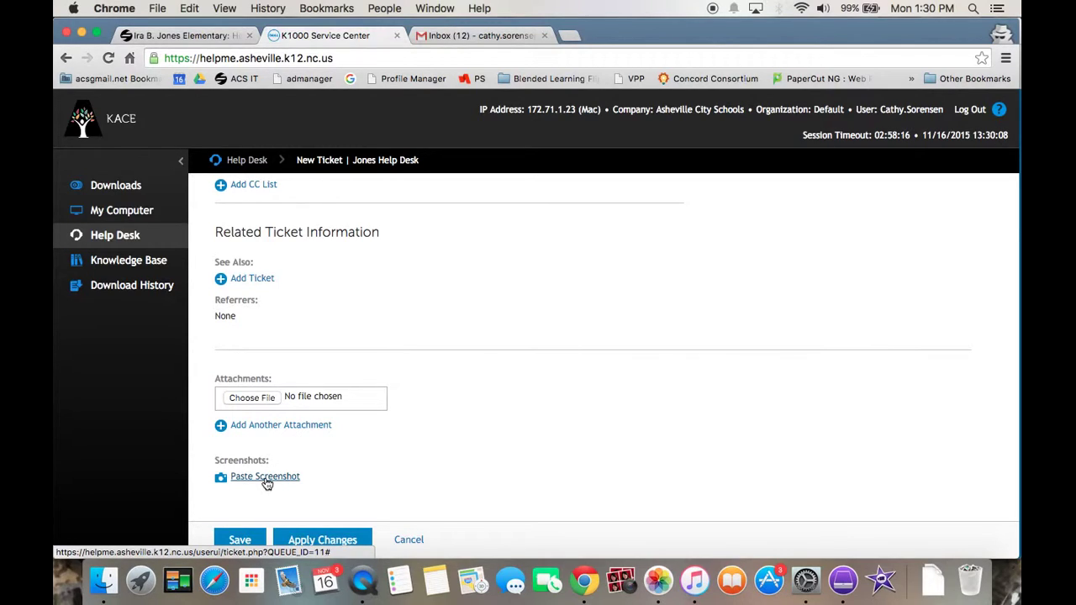
left_click(266, 478)
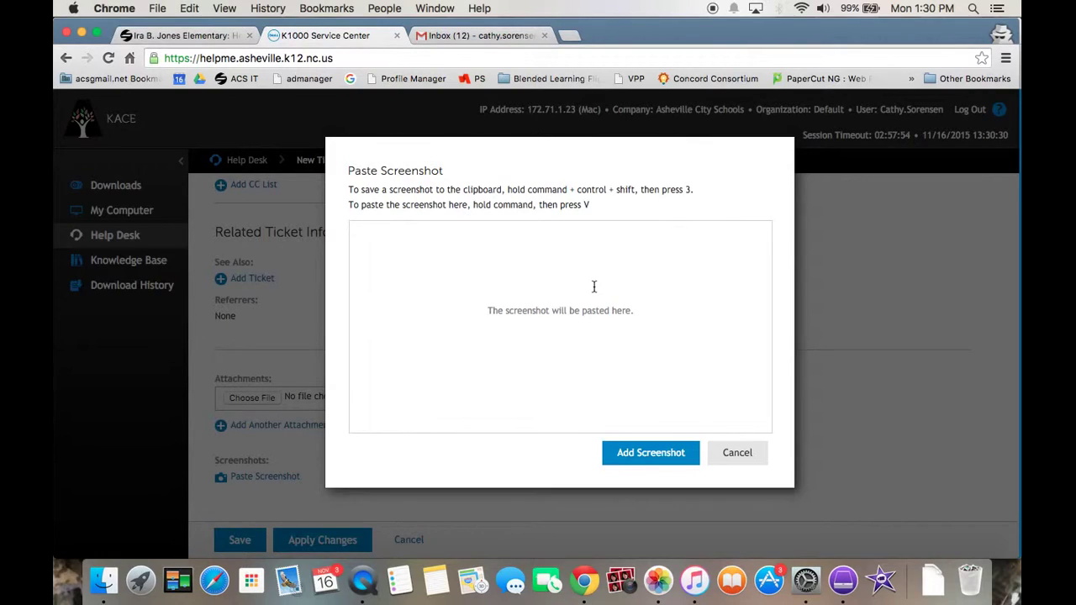
key("super+v")
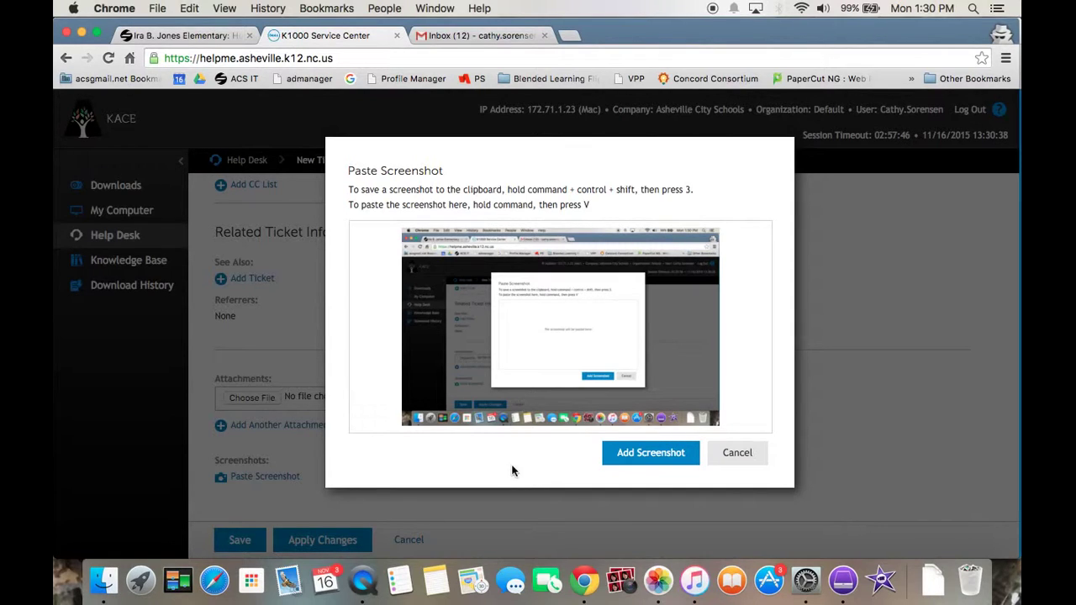
left_click(677, 461)
scroll(528, 432, "down", 3)
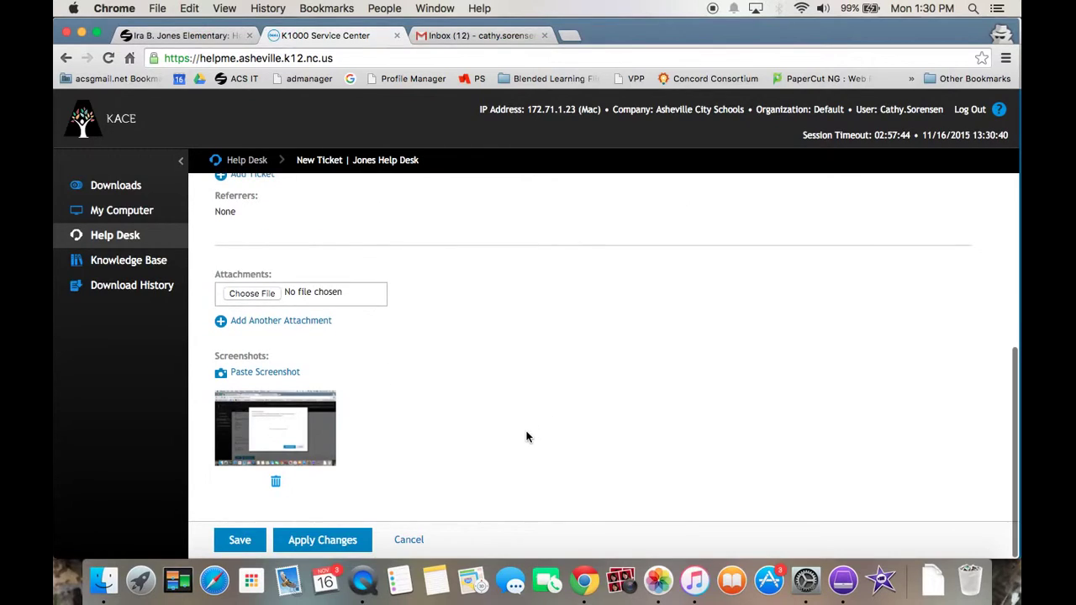
left_click(233, 545)
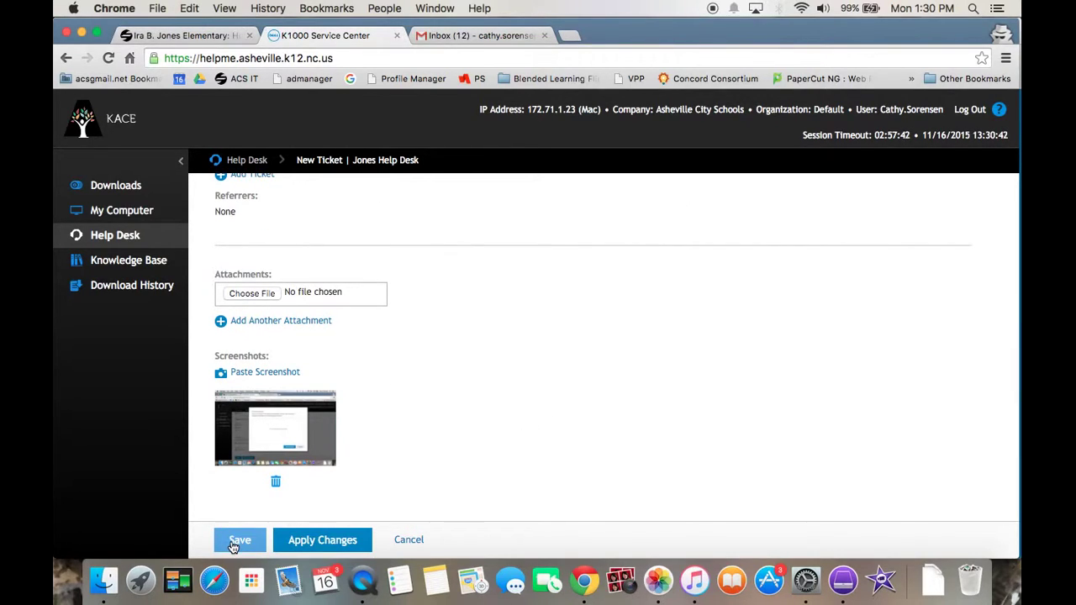
left_click(234, 545)
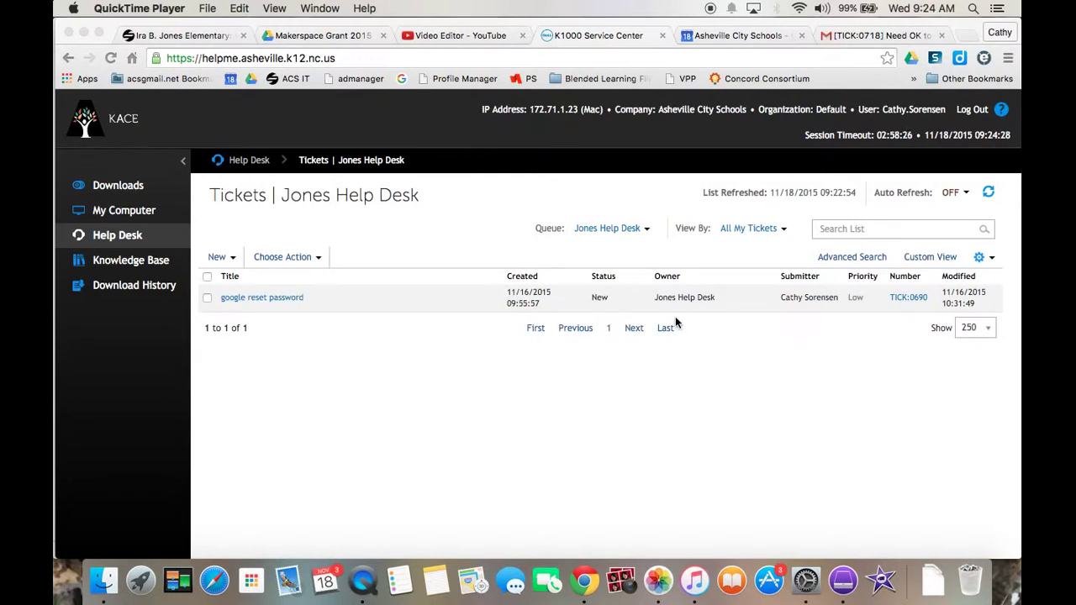
Step: Switch to the Gmail message about the "Need OK to download skype" ticket and start a reply to it
left_click(882, 36)
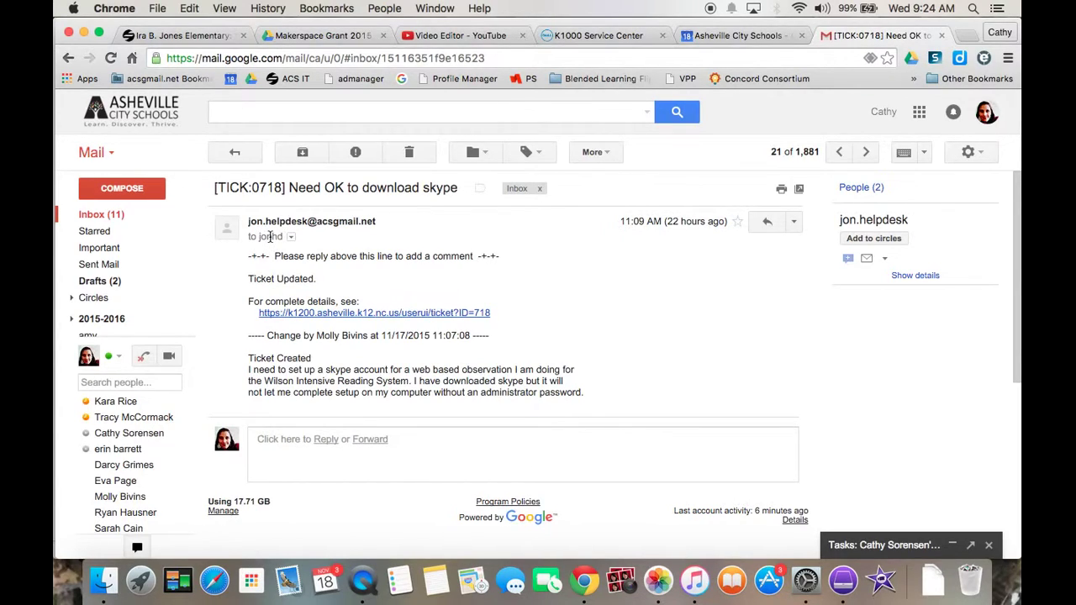
mouse_move(296, 222)
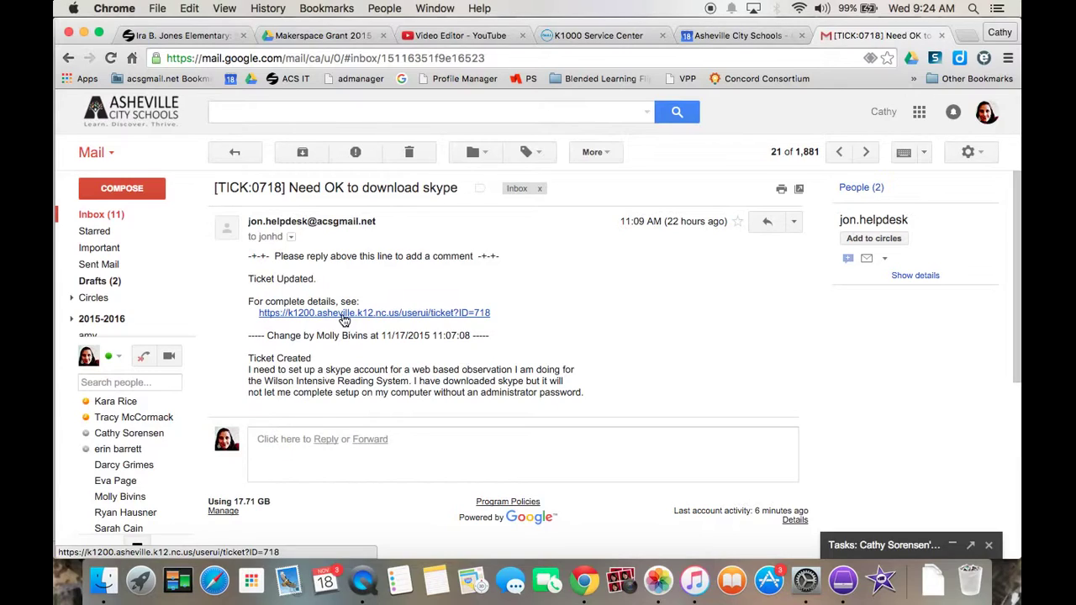
left_click(329, 472)
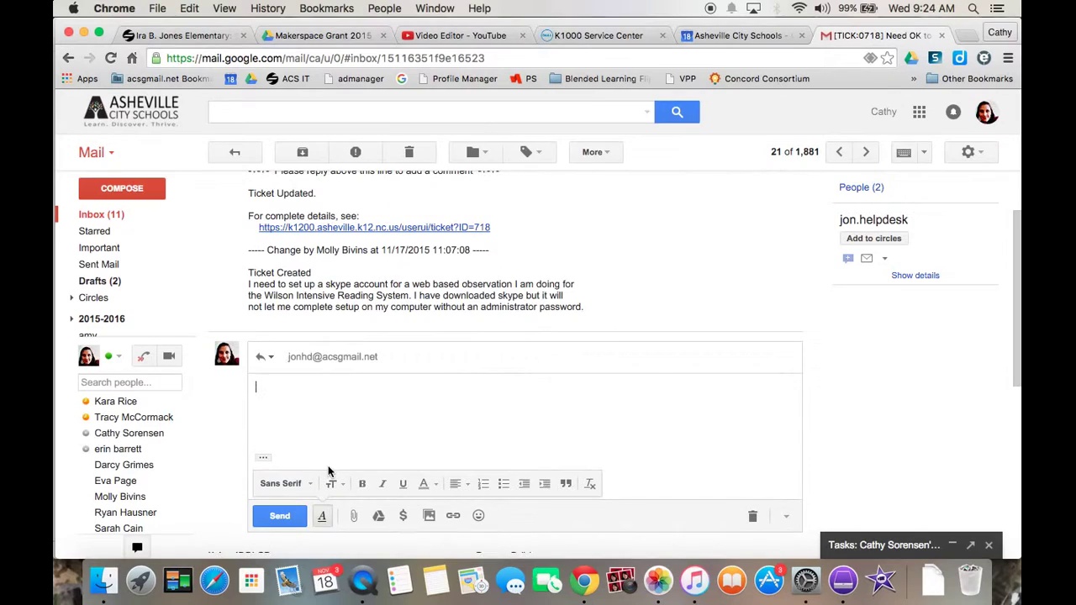